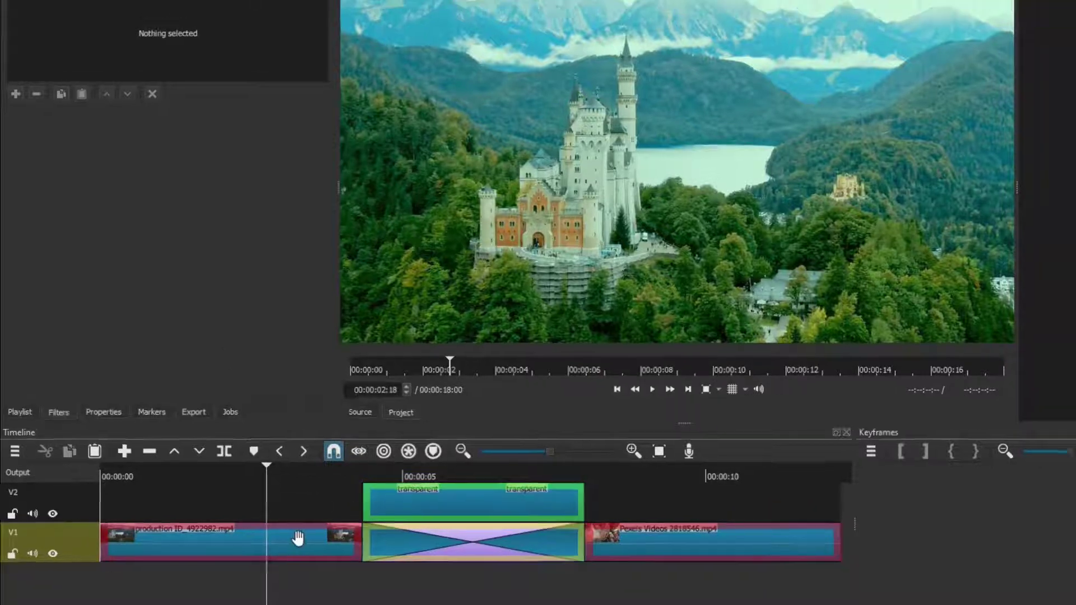
Step: Inspect the two V1 clips' LUT filters, then the title clip's 'DISOLVED TRANSITION' text filter
click(297, 539)
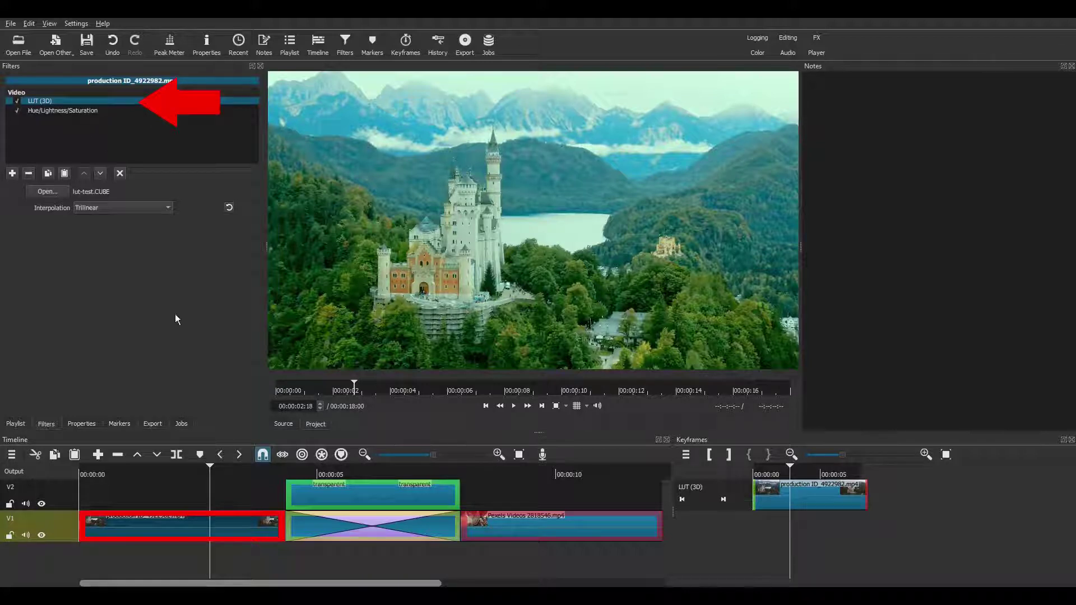
click(524, 525)
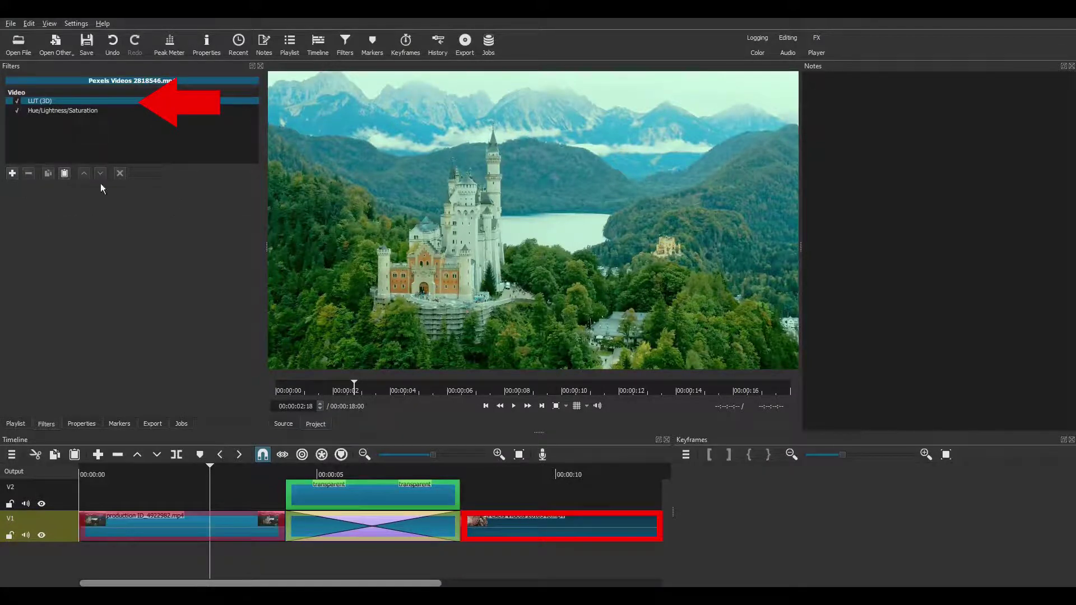
click(343, 474)
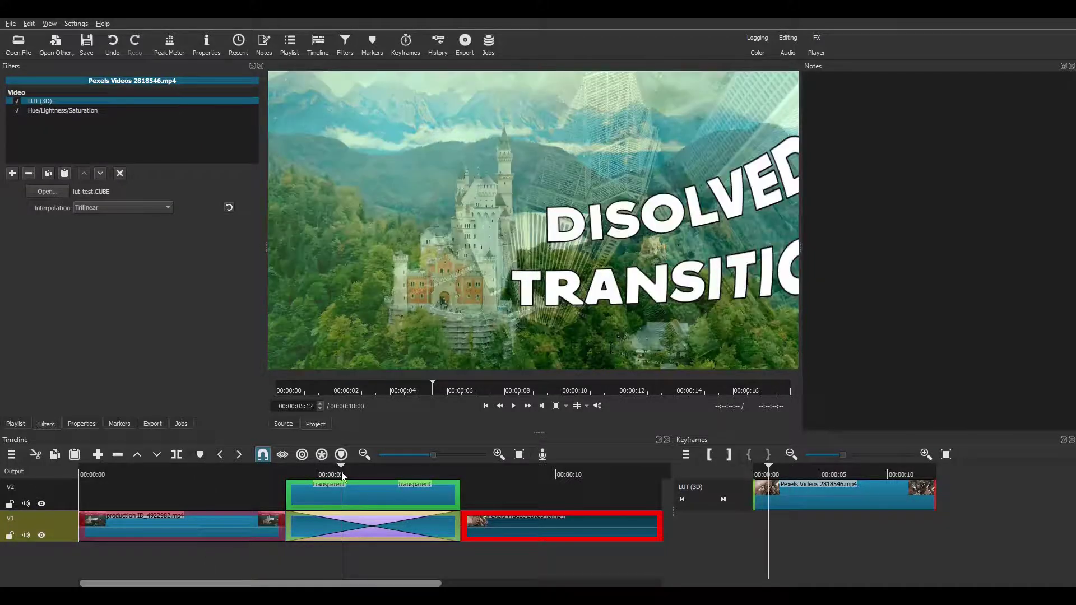
click(360, 497)
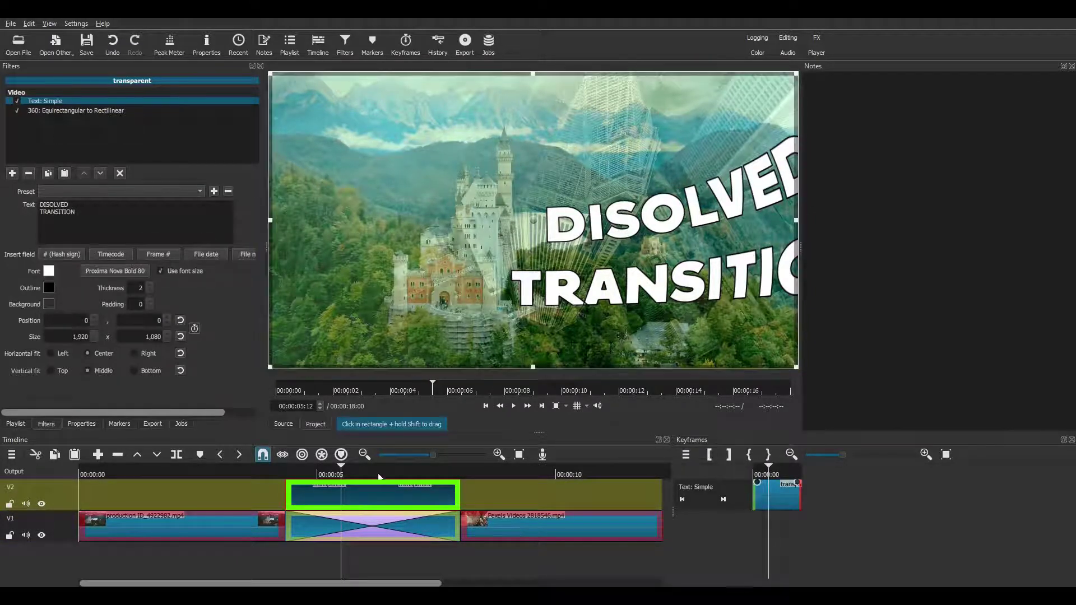
drag(379, 487, 378, 475)
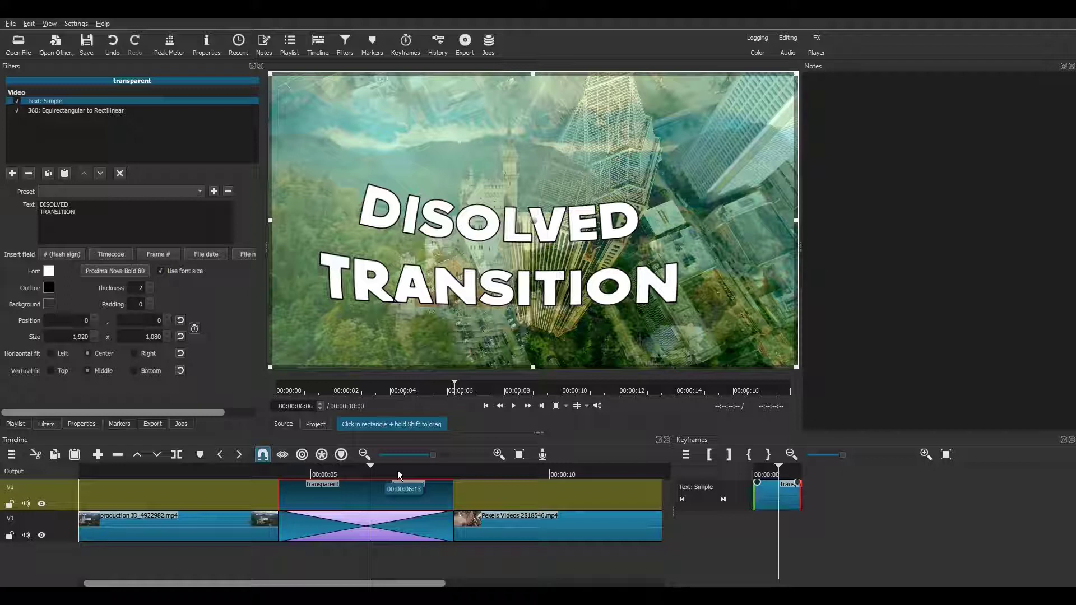
drag(398, 470, 400, 469)
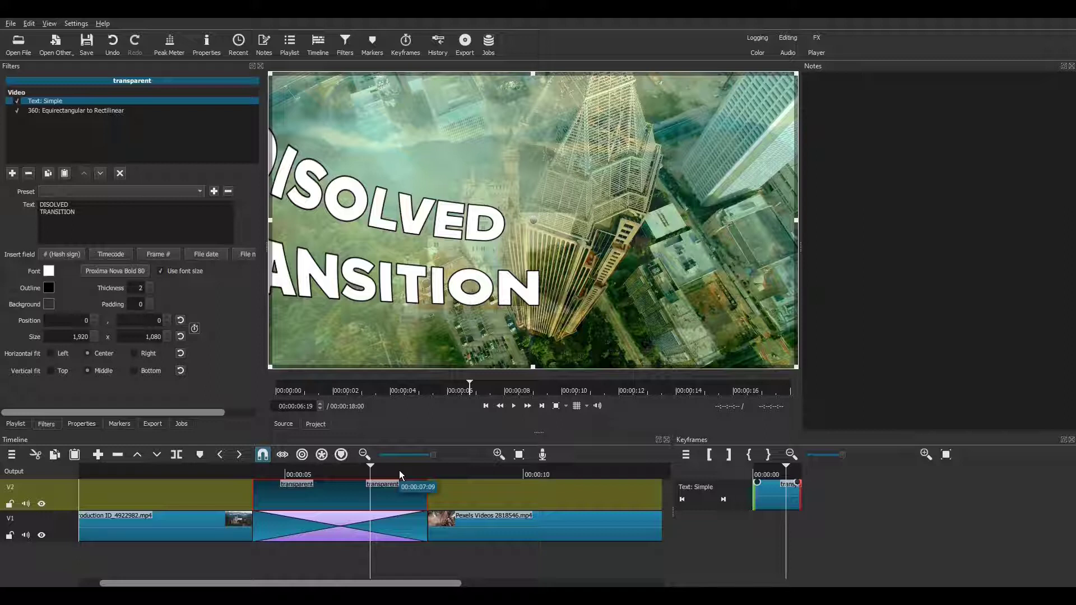
scroll(201, 469, up, 1)
Step: Add a marker at 00:00:03:05 and stretch it to about 9 seconds, covering the transition
click(201, 469)
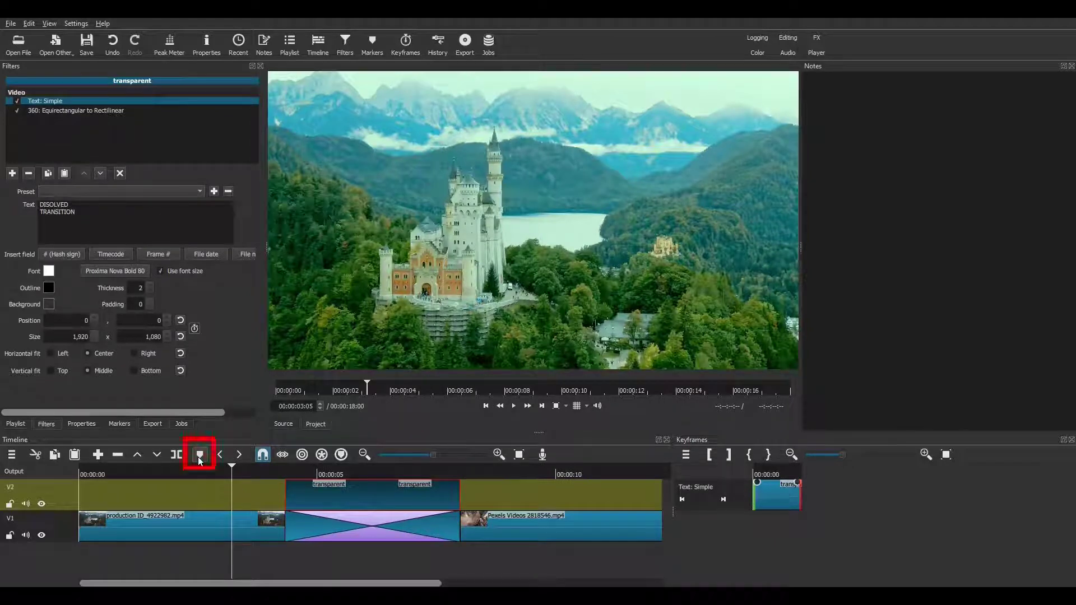
click(199, 457)
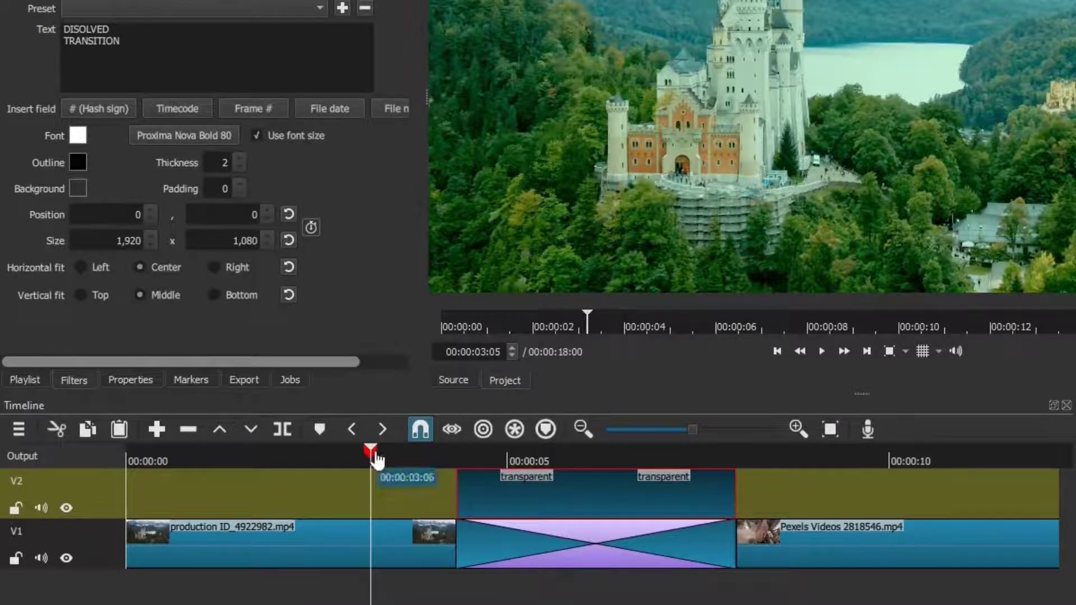
drag(372, 454, 839, 458)
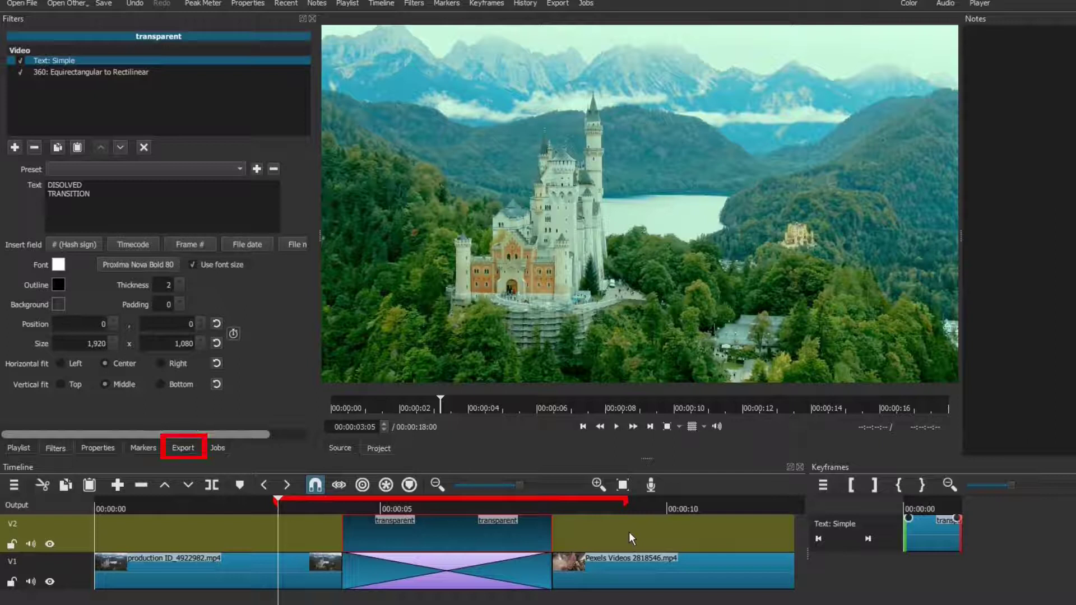
Step: Export the Marker 1 range as the MP4 file tutorial023-preview01.mp4
click(183, 449)
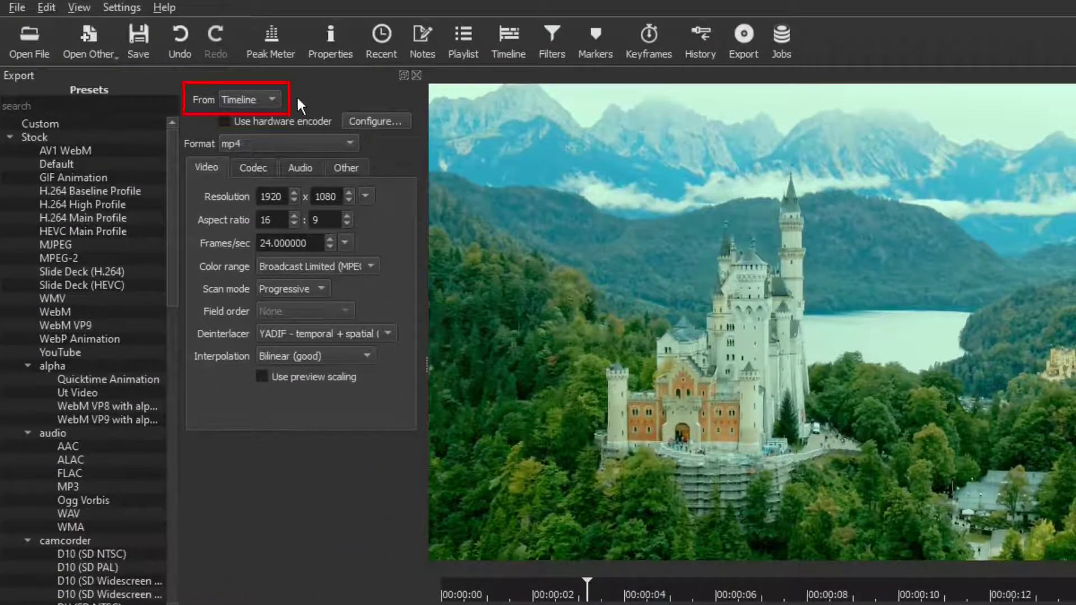
click(273, 100)
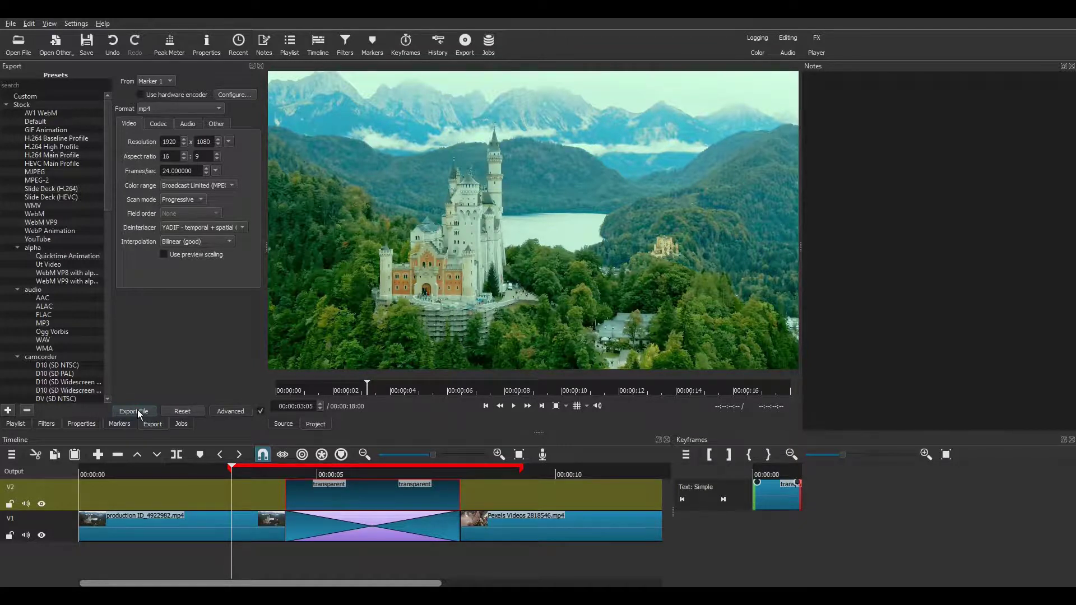
click(135, 411)
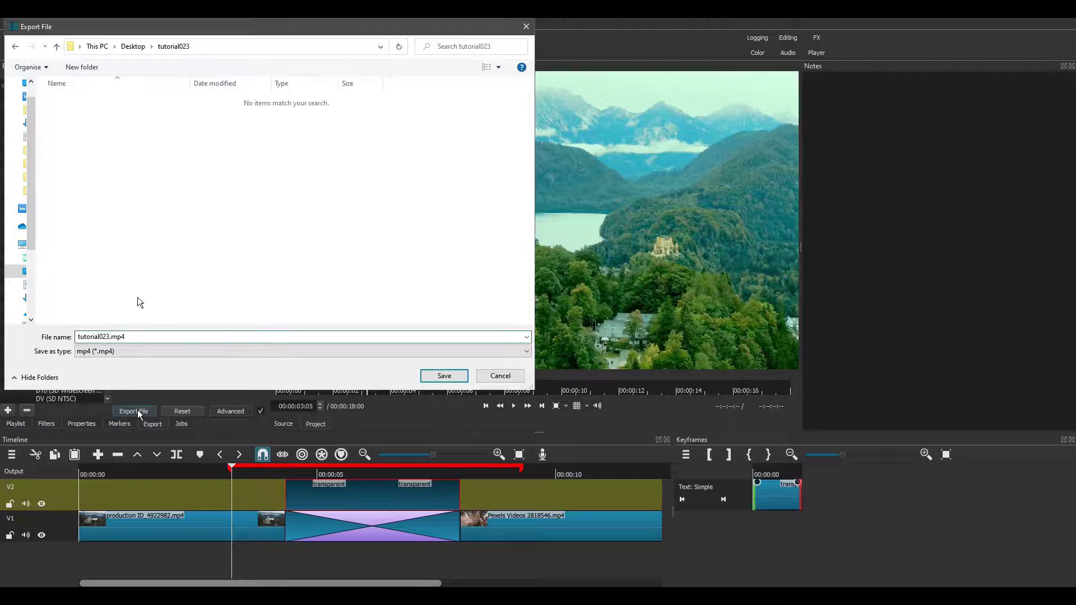
text(-preview01)
key(Return)
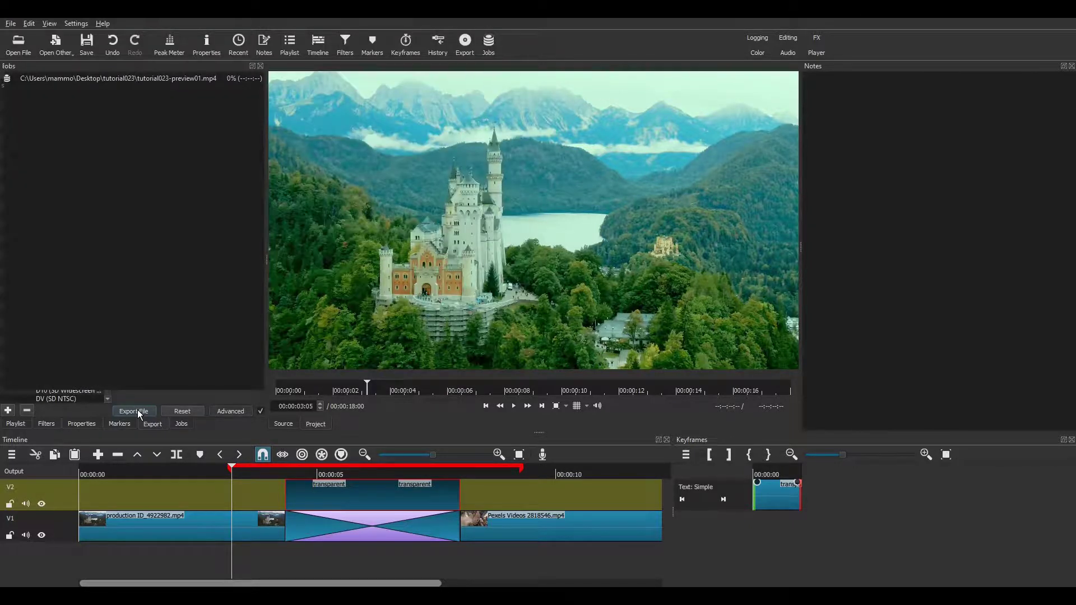